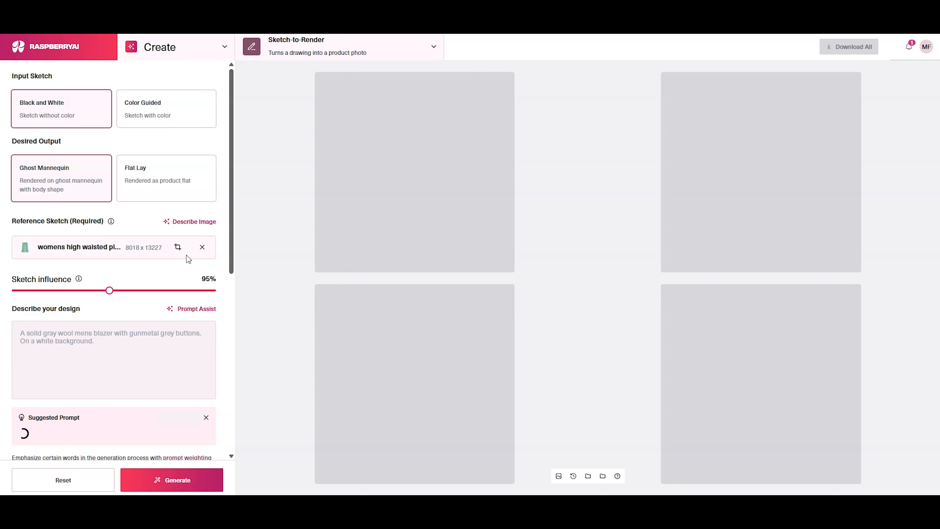
# Set the input sketch type to Color Guided and fill the design description with the suggested prompt.
pyautogui.click(199, 120)
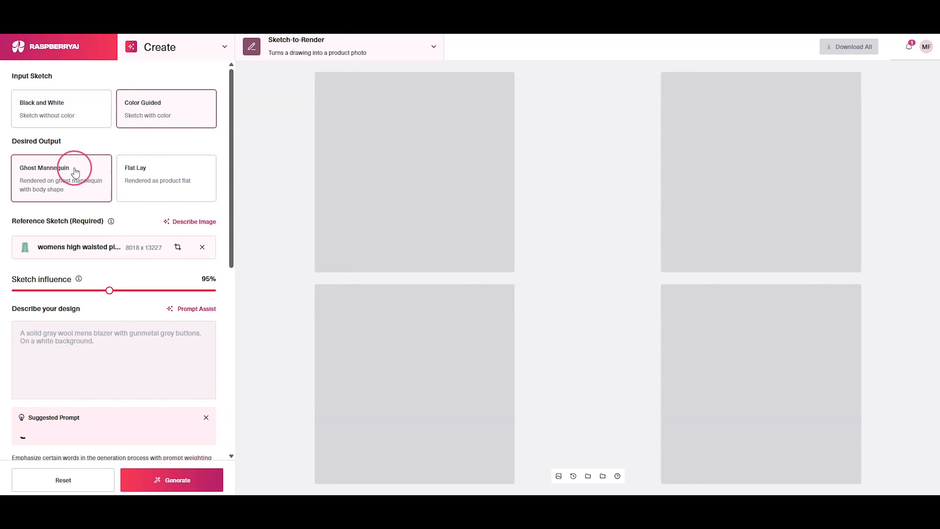
pyautogui.click(163, 176)
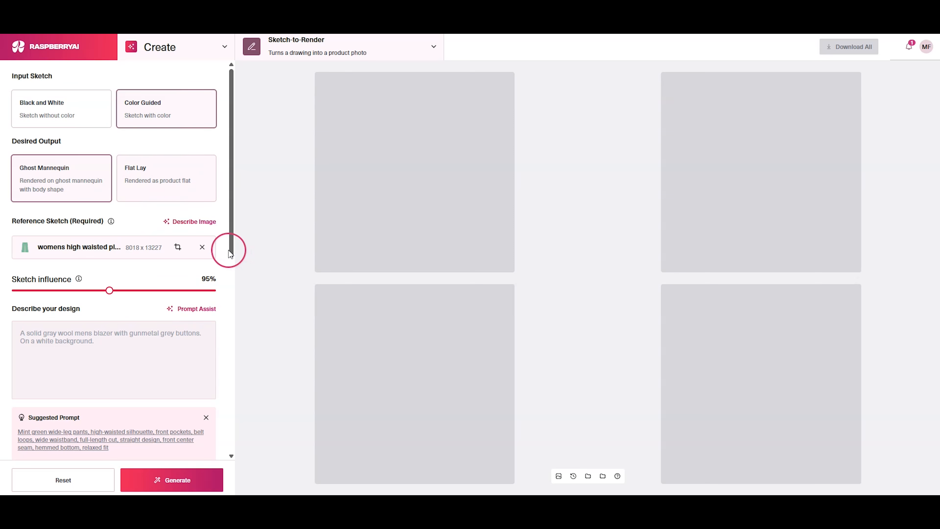
pyautogui.moveTo(229, 249); pyautogui.dragTo(234, 331)
pyautogui.click(188, 304)
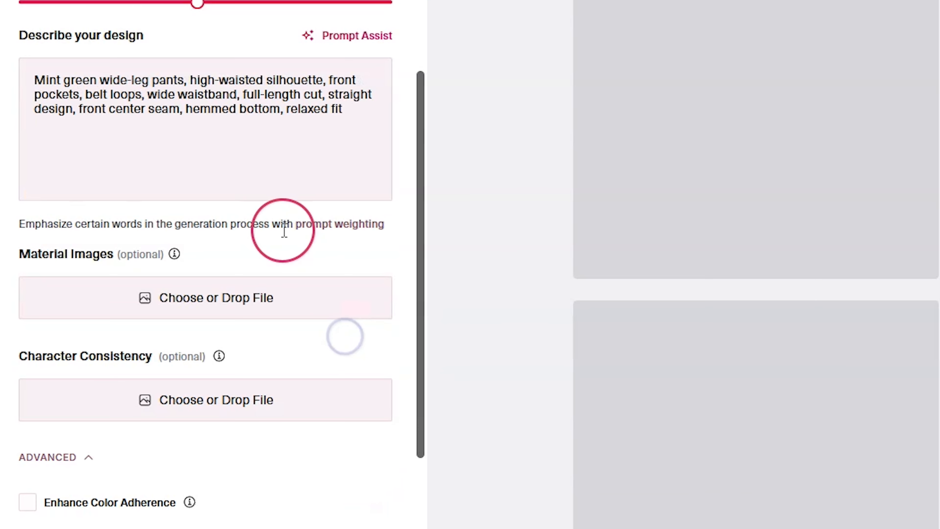
# Insert "twill" before "pants" and append ". On a white background." to the design description, and generate the renders.
pyautogui.click(152, 82)
pyautogui.write('twill')
pyautogui.click(93, 128)
pyautogui.write('. On a white background.')
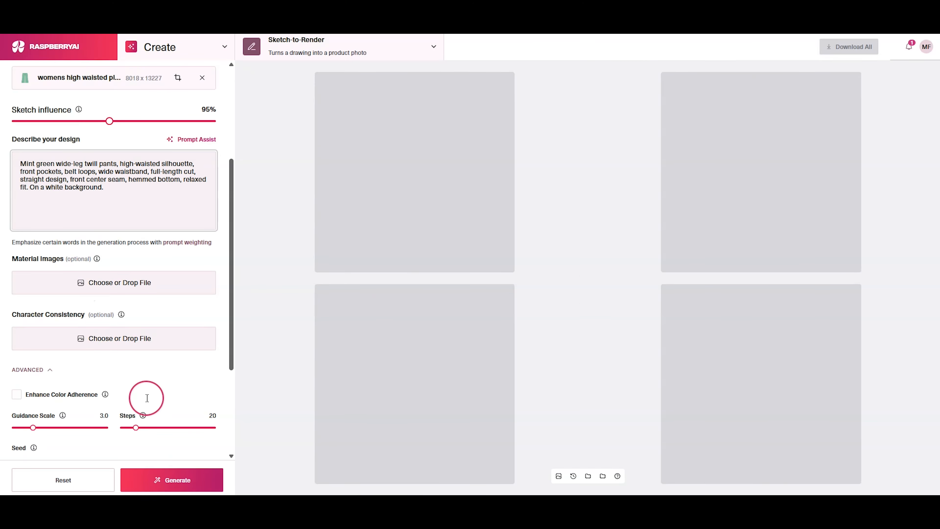
pyautogui.click(157, 471)
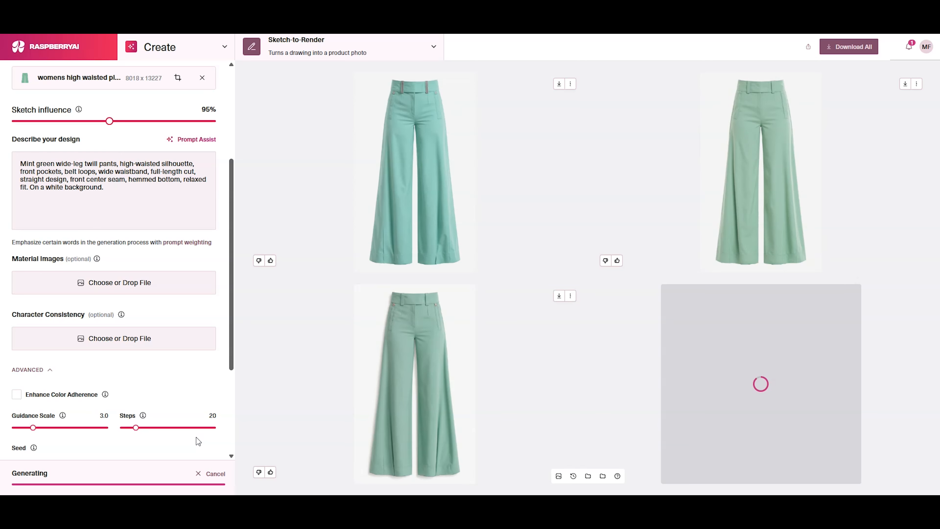
# View the second pants render enlarged and save that render to the library.
pyautogui.click(761, 137)
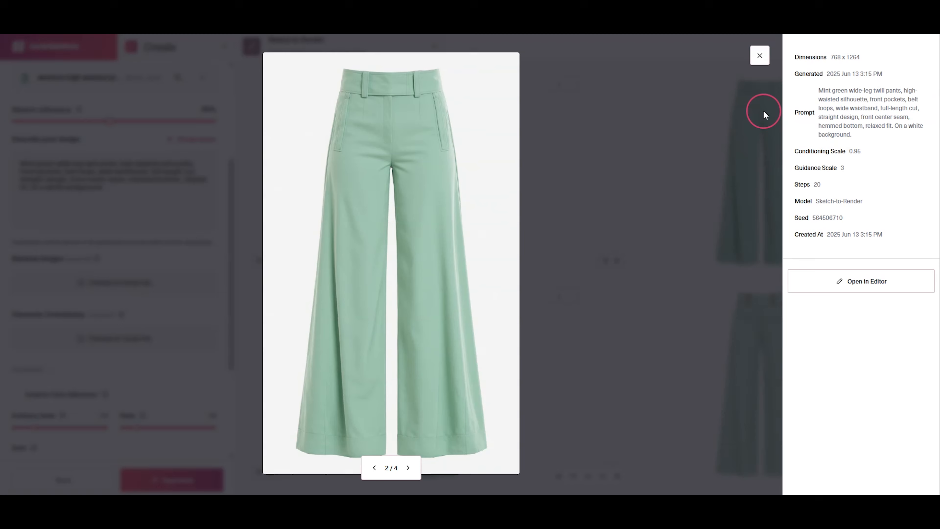
pyautogui.click(759, 56)
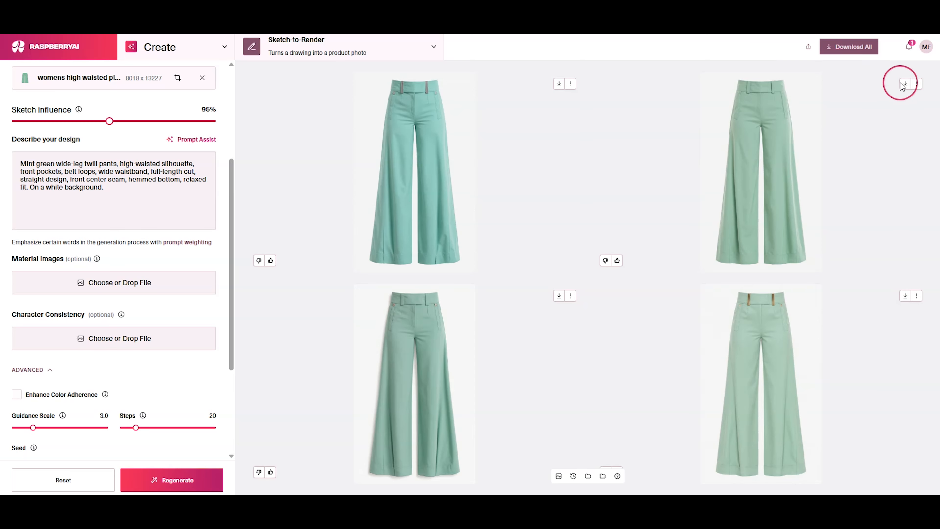
pyautogui.click(916, 84)
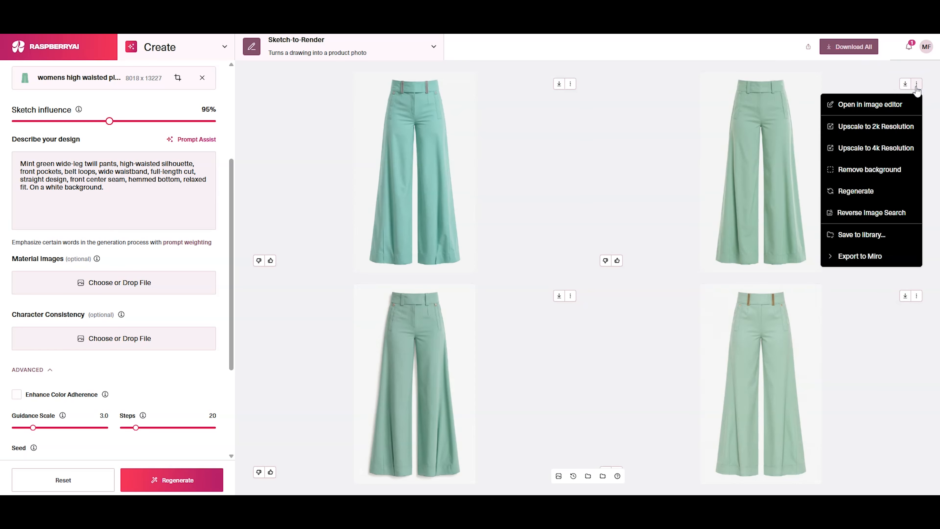
pyautogui.click(884, 242)
pyautogui.click(433, 304)
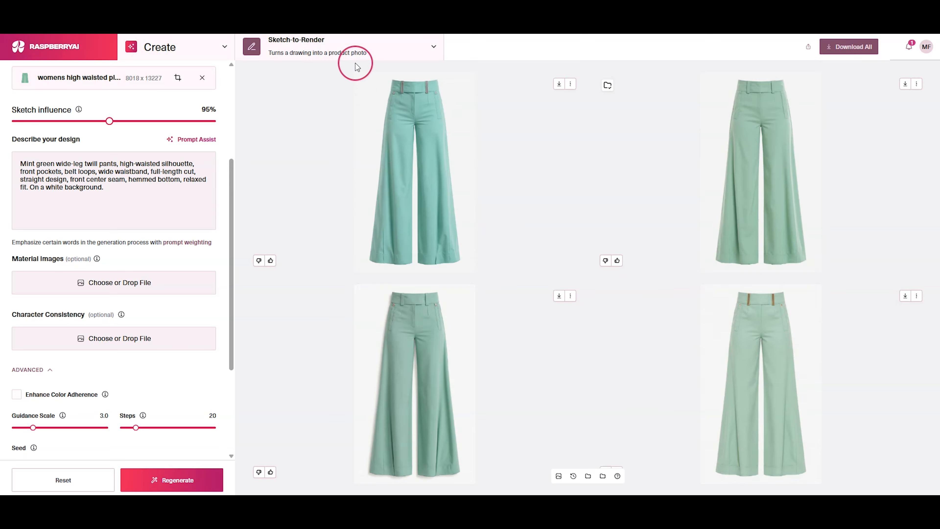
# Switch to Lifestyle Photography and describe a confident olive-skinned woman in a white t-shirt, high waisted wide legged jeans and brown stiletto booties against a white wall.
pyautogui.click(359, 48)
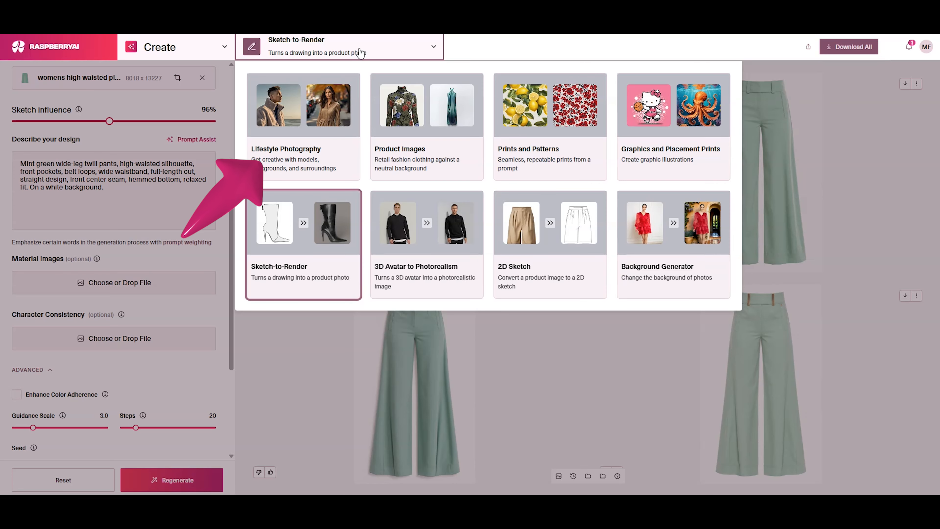
pyautogui.click(336, 140)
pyautogui.scroll(3, 119, 194)
pyautogui.click(49, 107)
pyautogui.write('An olive-skinned woman in her late 20s with dark curly hair, her pose is confident, her hair tossed over her shoulder. She is wearing a short sleeve tight white crew neck t-shirt tucked into a pair of high waisted wide legged jeans. She is wearing brown stiletto booties. She is posed in front of a white wall.')
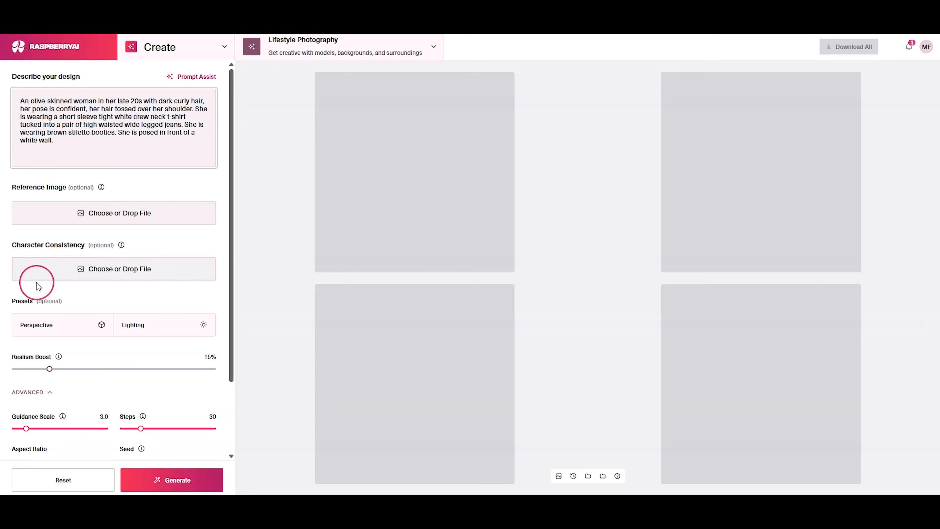
# Apply a Perspective preset to the lifestyle photo and generate the images.
pyautogui.click(49, 319)
pyautogui.click(372, 237)
pyautogui.click(169, 481)
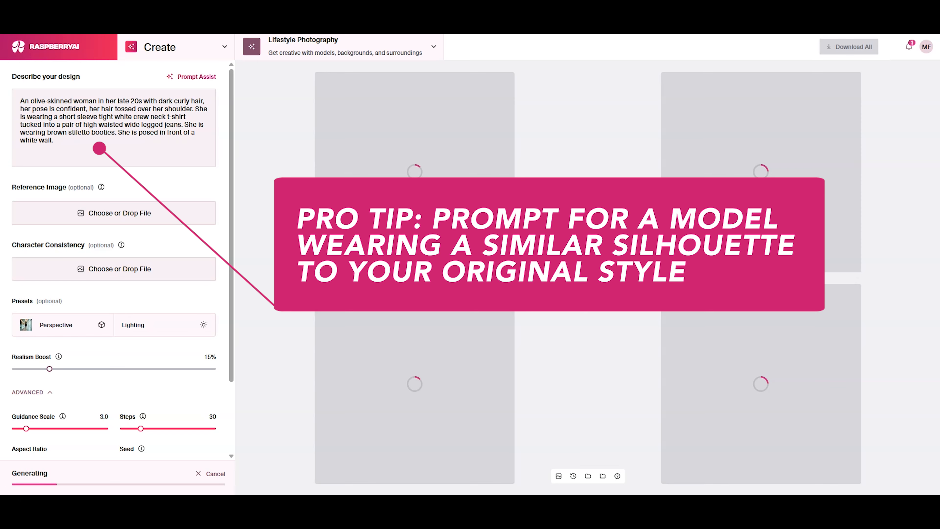
pyautogui.moveTo(83, 124); pyautogui.dragTo(185, 127)
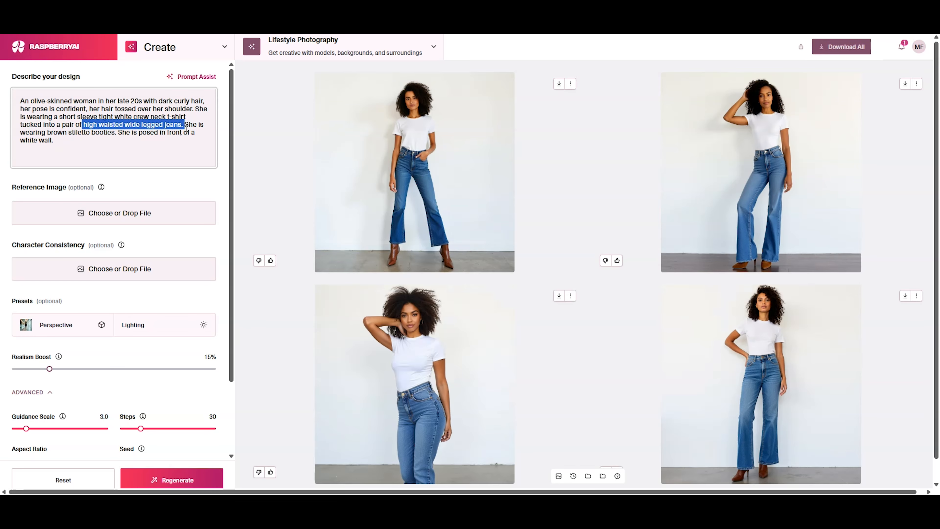
pyautogui.click(185, 127)
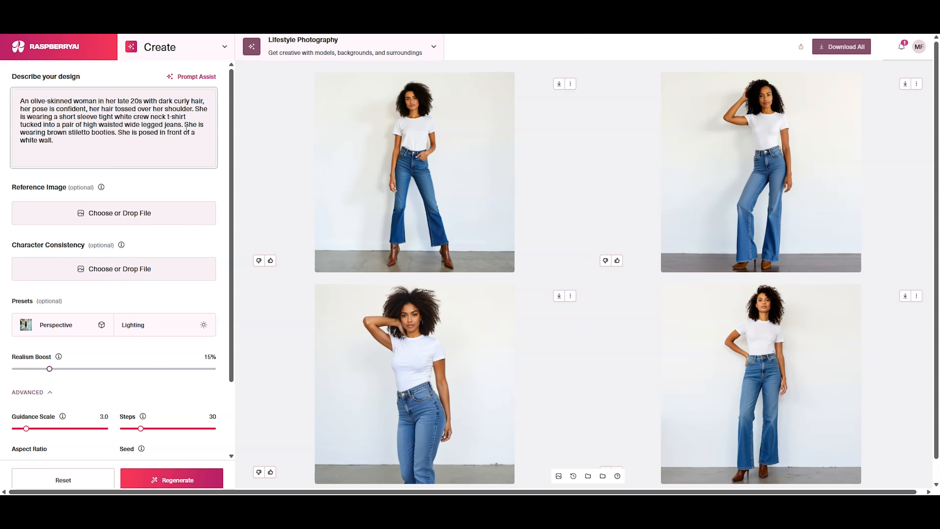
# Save the second generated lifestyle image of the woman in jeans to the library.
pyautogui.click(915, 83)
pyautogui.click(890, 277)
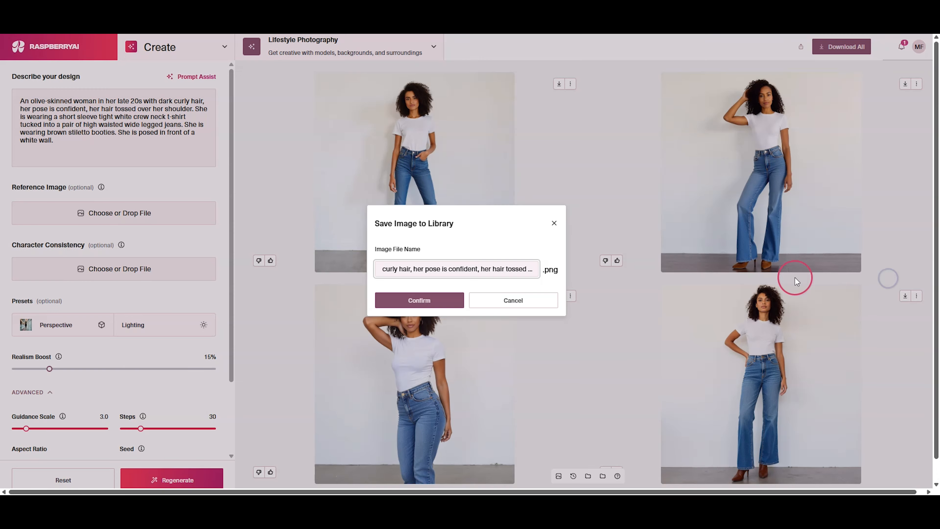
pyautogui.click(434, 300)
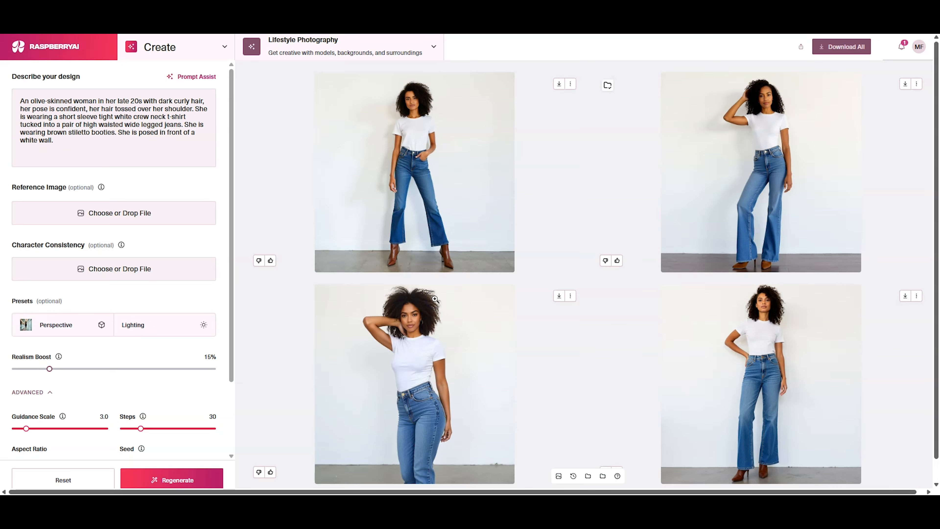
# Go back to the home page and open the On-Body Presentation tool.
pyautogui.click(102, 57)
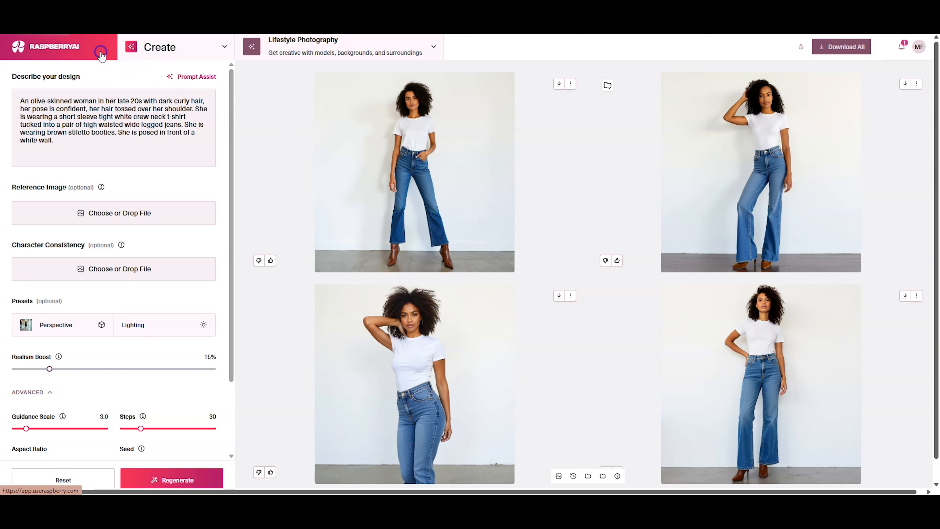
pyautogui.scroll(-10, 327, 332)
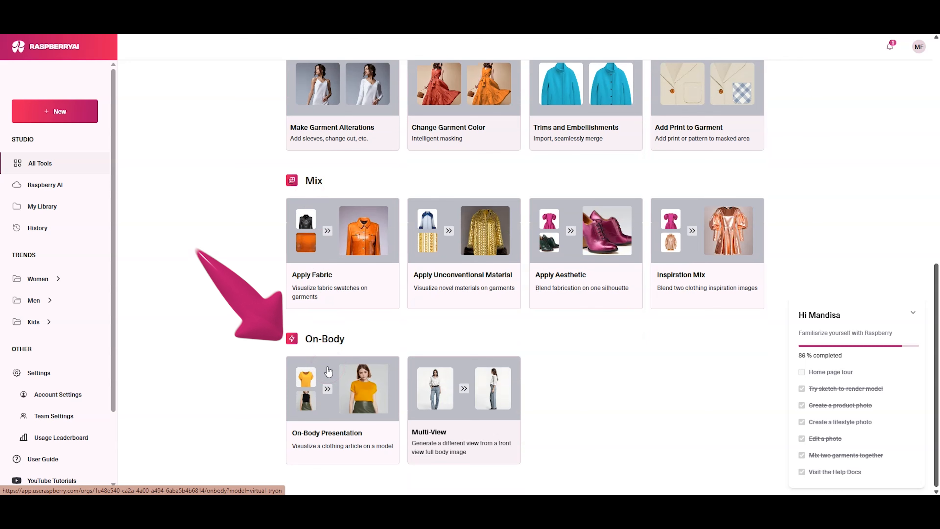
pyautogui.click(327, 370)
# Load the mint green wide-leg pants from My Library as the clothing and the olive-skinned woman's image as the model.
pyautogui.click(585, 333)
pyautogui.scroll(-5, 557, 396)
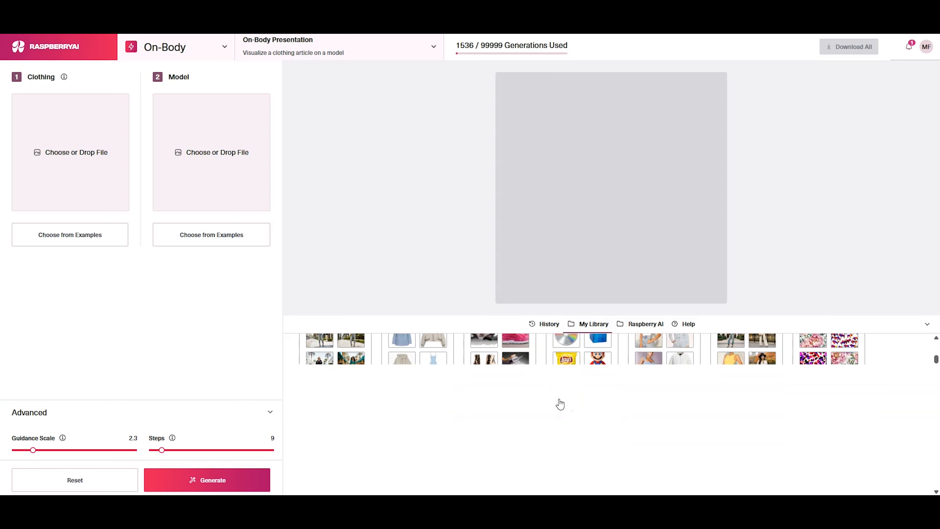
pyautogui.moveTo(525, 414)
pyautogui.moveTo(487, 405); pyautogui.dragTo(70, 150)
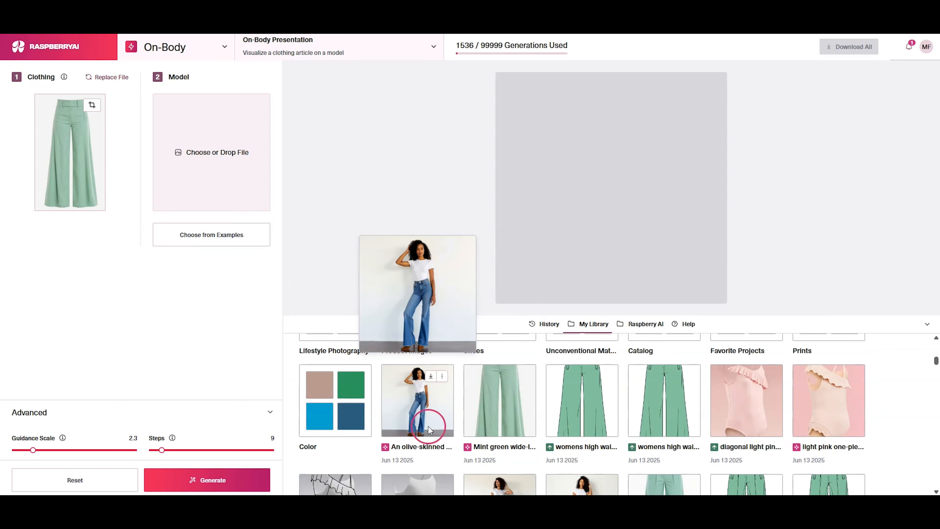
pyautogui.moveTo(417, 401); pyautogui.dragTo(233, 167)
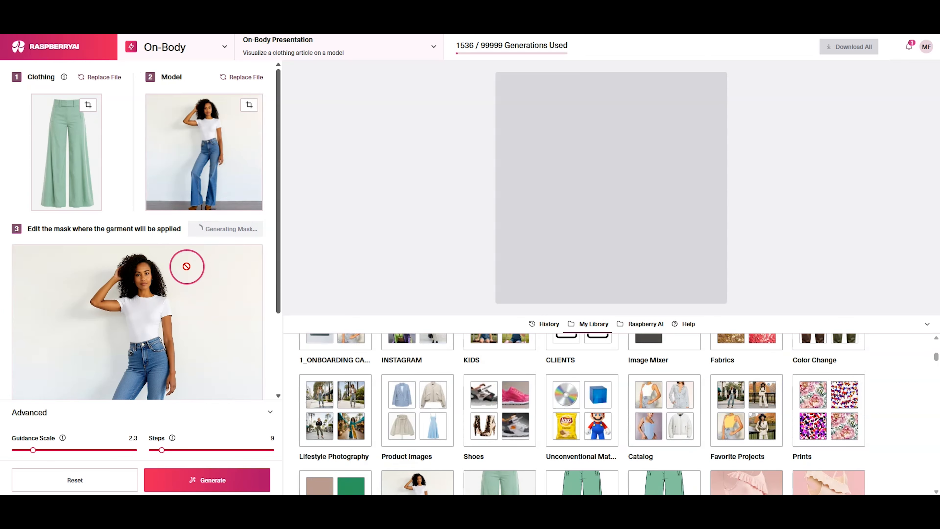
# Extend the garment mask along the outer edges of both lower legs and across the waistband, and generate the on-body image.
pyautogui.scroll(-3, 189, 264)
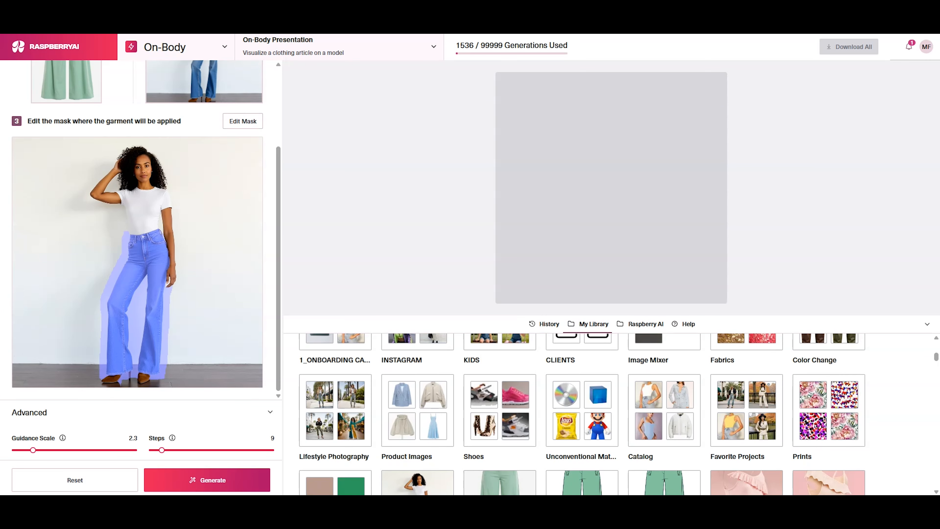
pyautogui.click(243, 121)
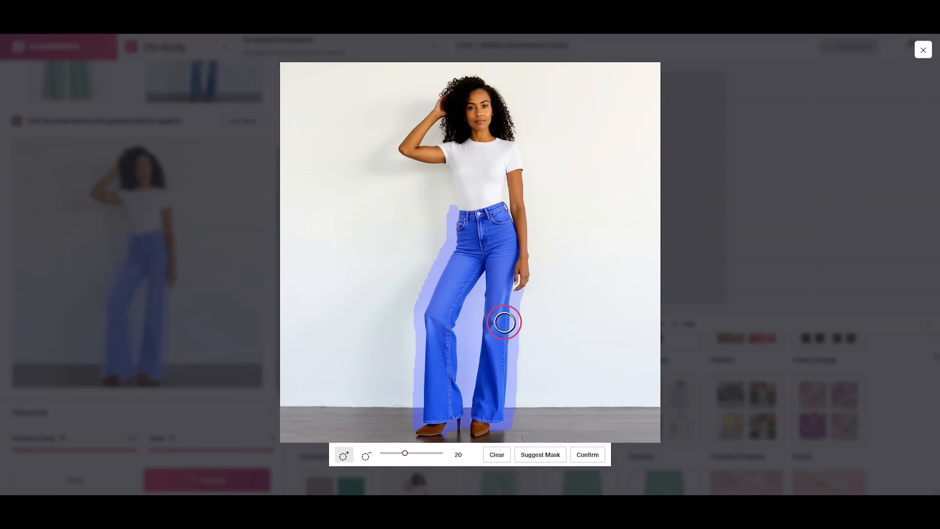
pyautogui.moveTo(510, 311); pyautogui.dragTo(511, 422)
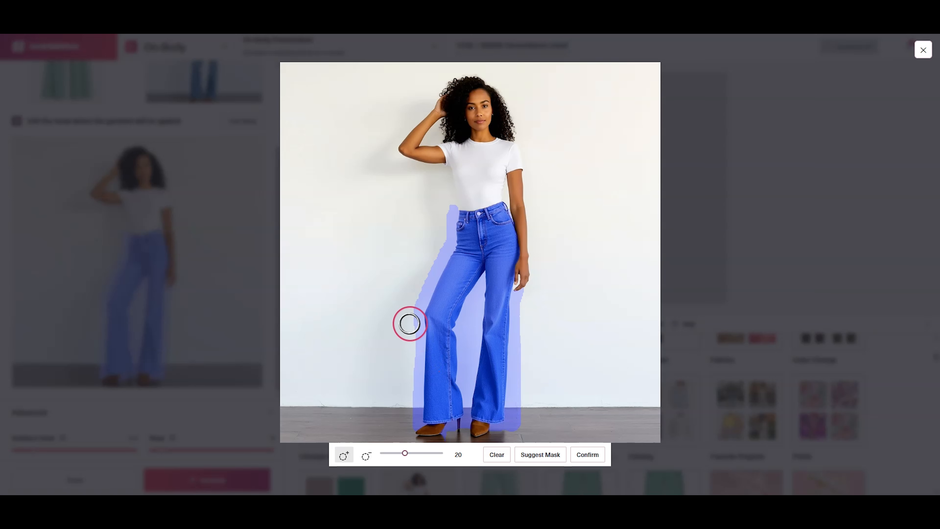
pyautogui.moveTo(418, 325); pyautogui.dragTo(412, 424)
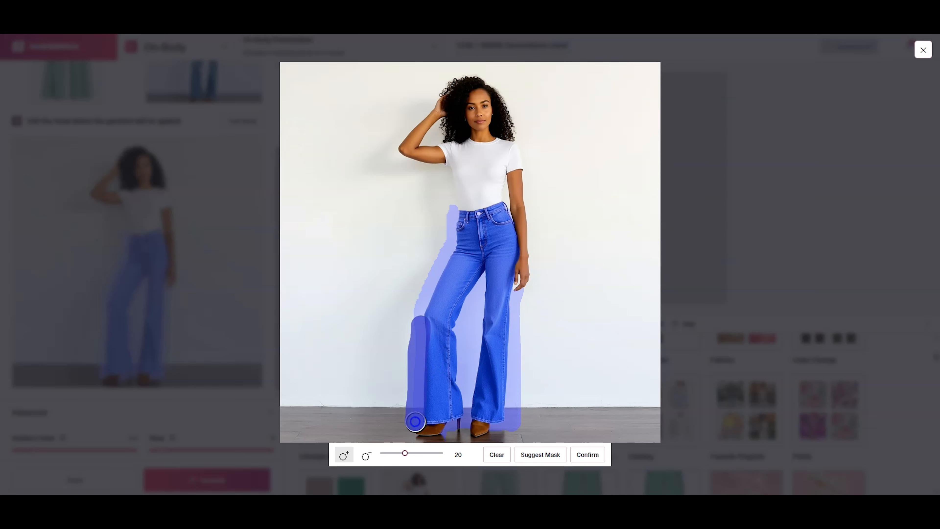
pyautogui.moveTo(459, 216); pyautogui.dragTo(499, 210)
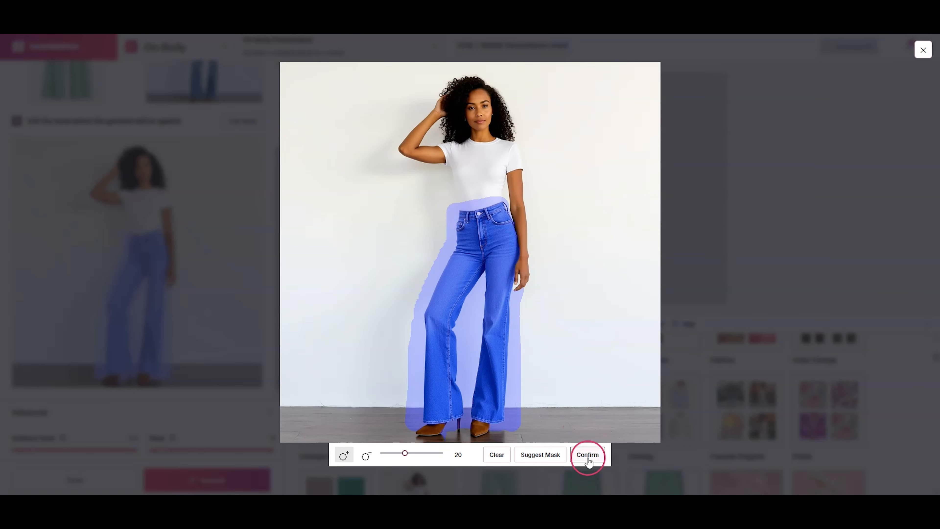
pyautogui.click(587, 454)
pyautogui.click(926, 326)
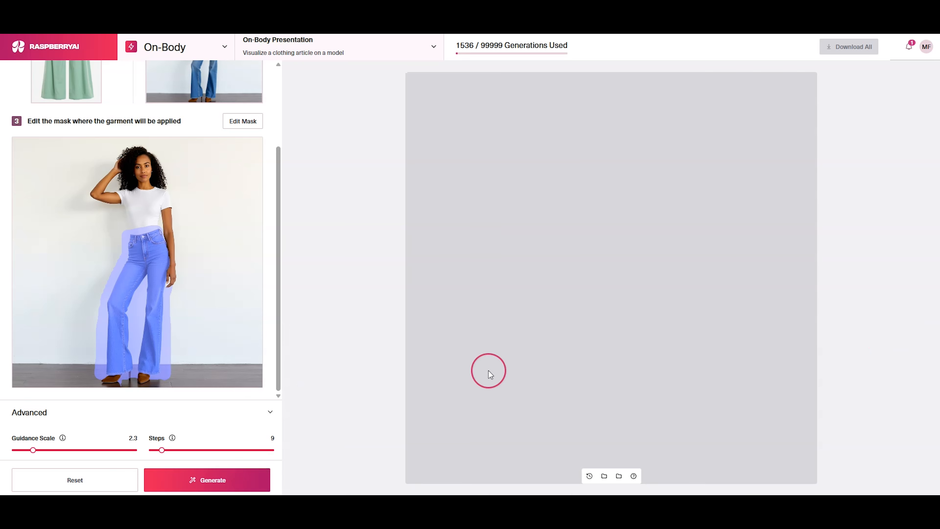
pyautogui.click(233, 476)
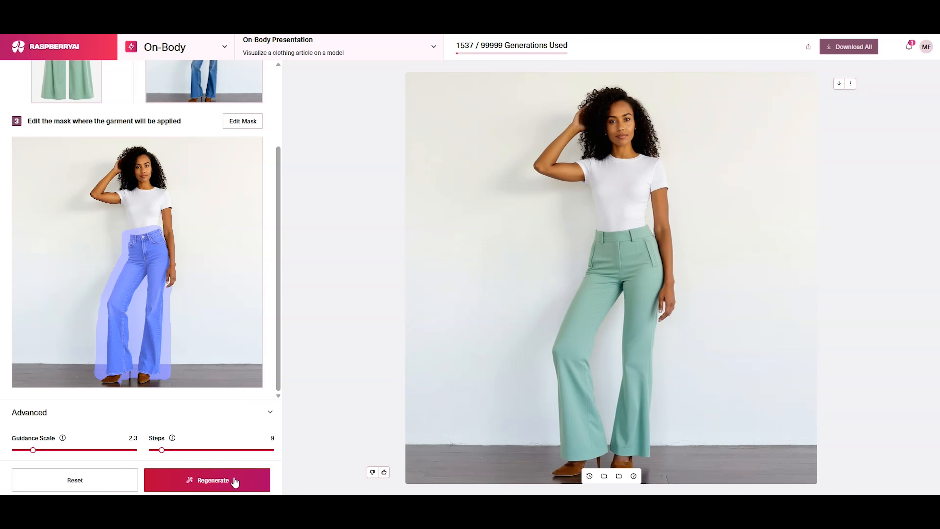
# Upscale the on-body image to 4k resolution, download it and close the preview.
pyautogui.click(849, 85)
pyautogui.click(832, 147)
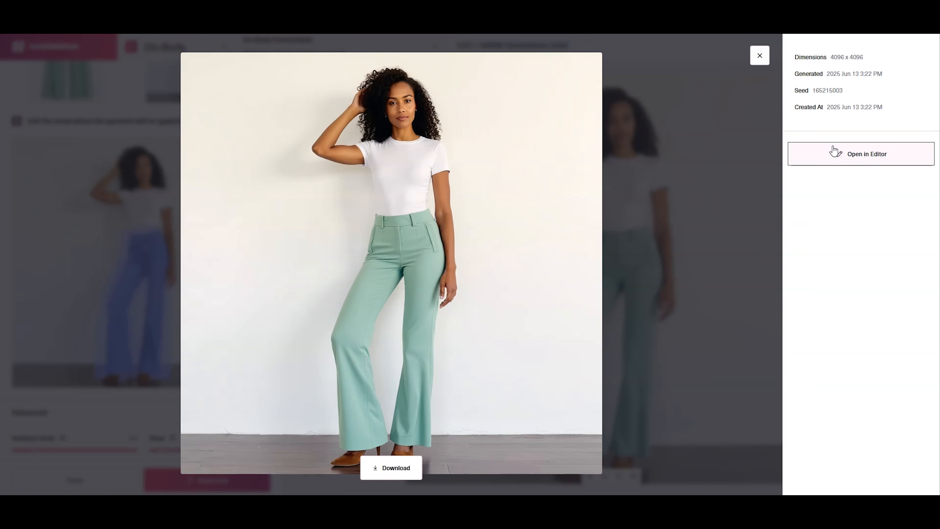
pyautogui.click(411, 474)
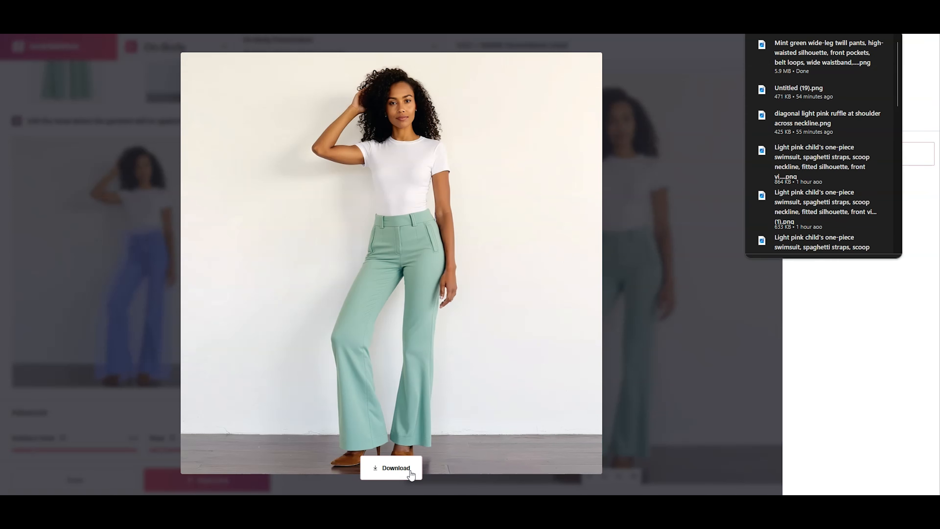
pyautogui.click(758, 52)
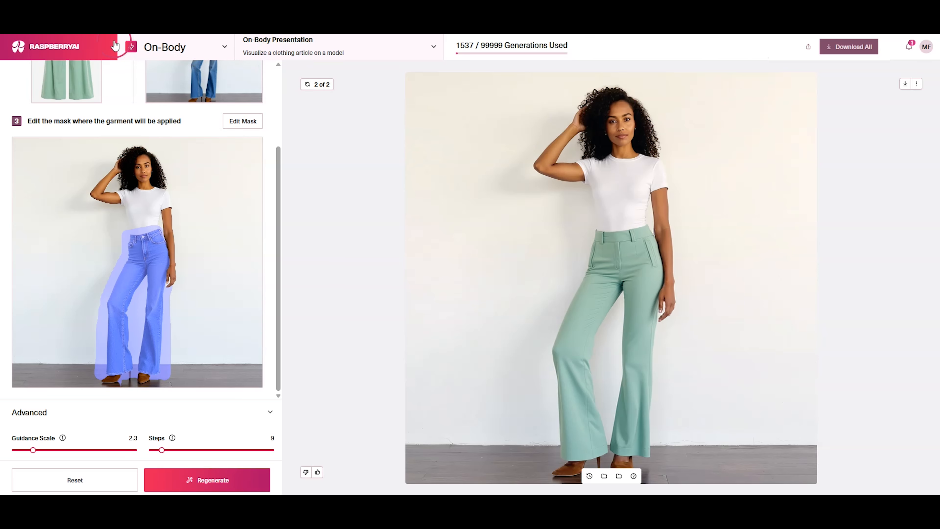
# Switch to the Background Generator among the Create tools and upload a photo as its input image.
pyautogui.click(158, 47)
pyautogui.click(169, 81)
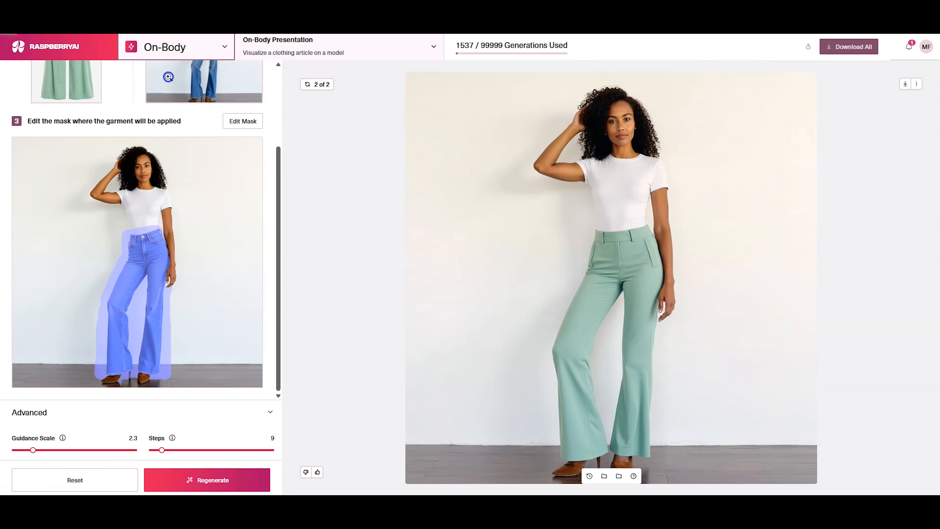
pyautogui.click(350, 48)
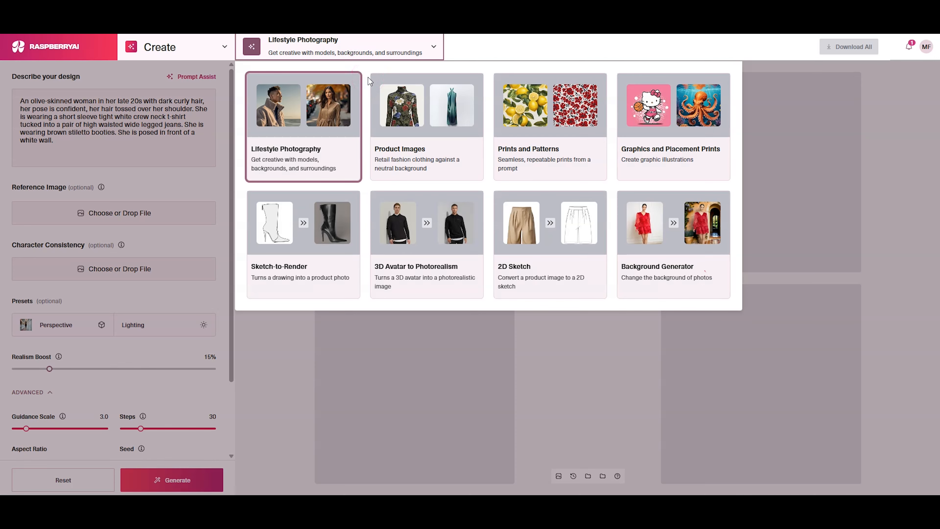
pyautogui.click(622, 214)
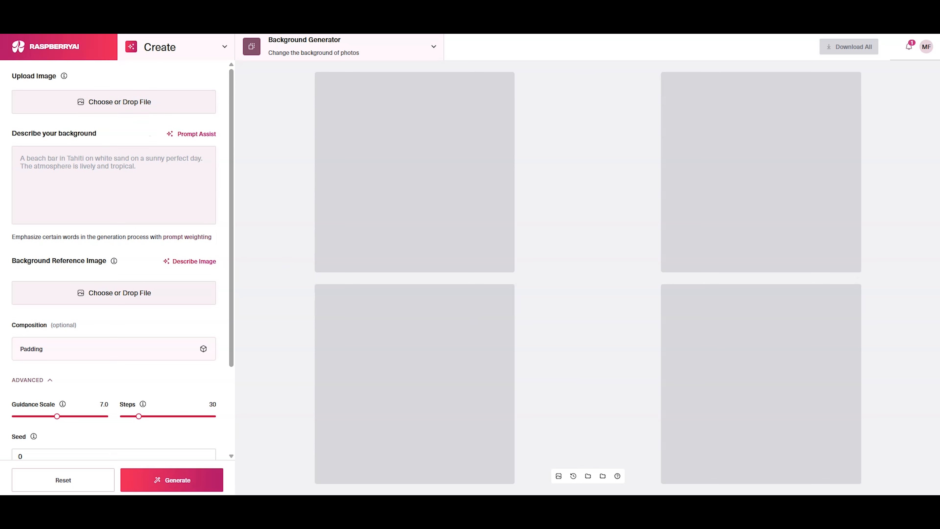
pyautogui.moveTo(115, 109); pyautogui.dragTo(80, 111)
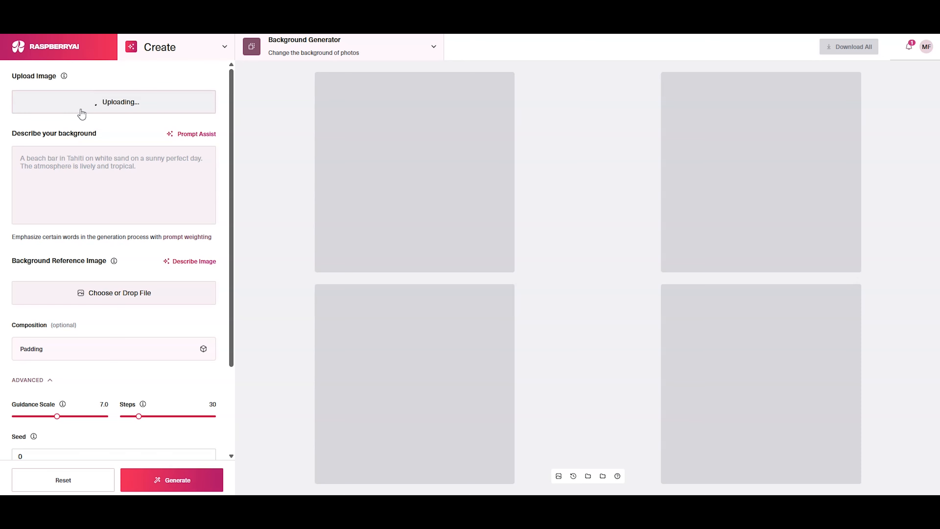
# Describe the background as "A weathered brick wall scenery with climbing ivy and soft, diffused sunlight" and generate the images.
pyautogui.click(35, 156)
pyautogui.write('A weathered')
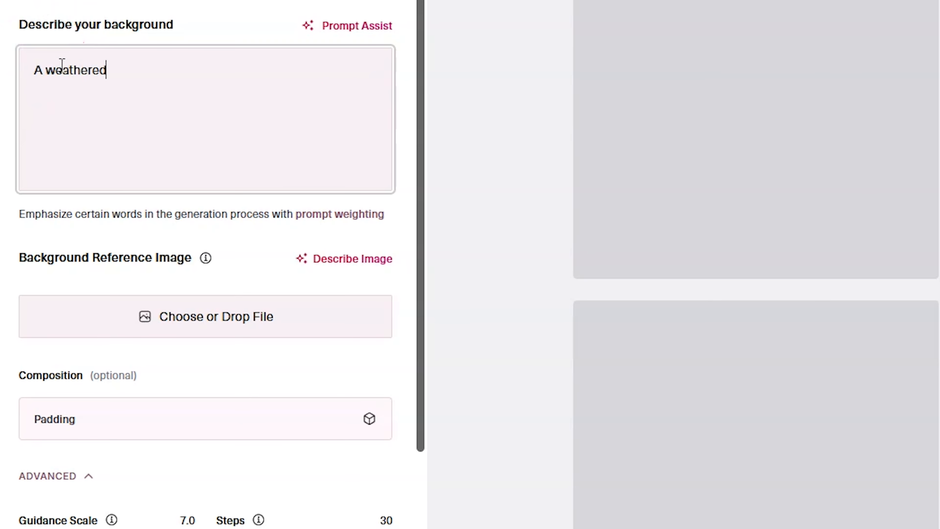
pyautogui.write(' brick wall scener')
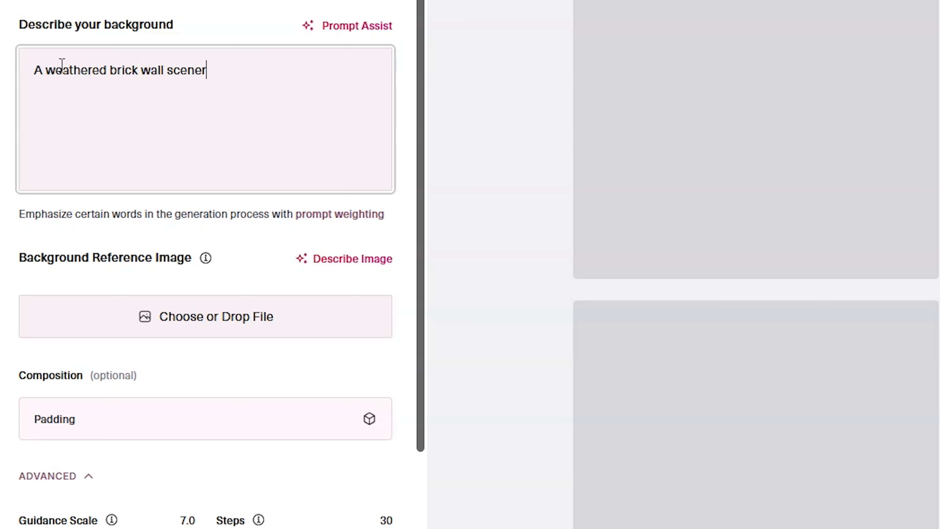
pyautogui.write('y with climbing ivy')
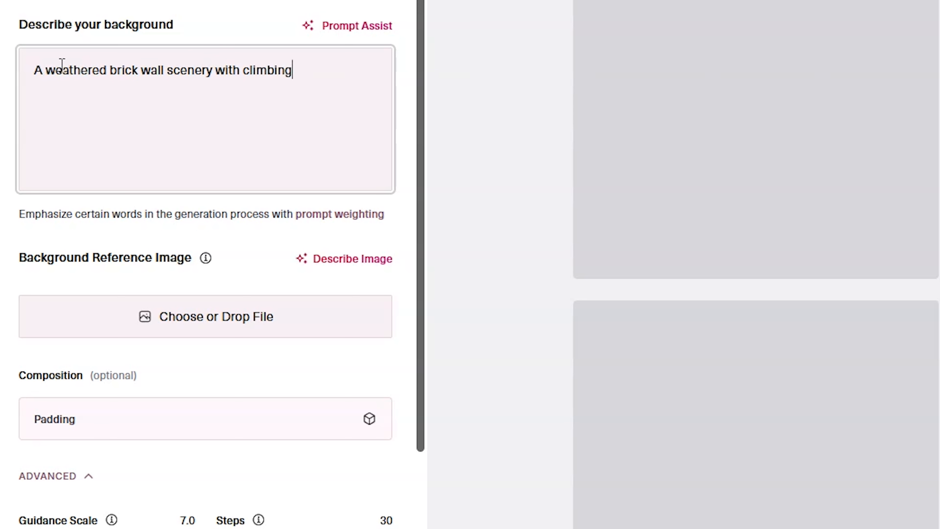
pyautogui.write(' and soft, diffused sunlight')
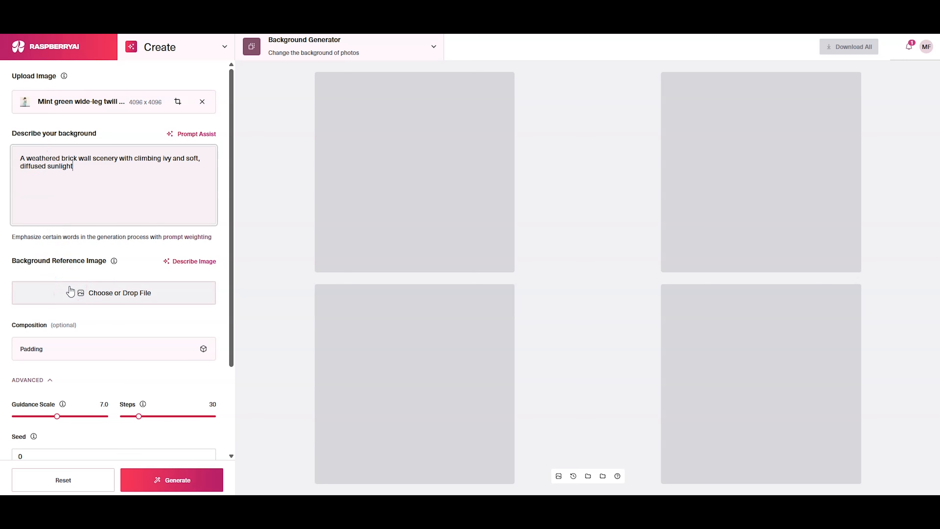
pyautogui.click(158, 477)
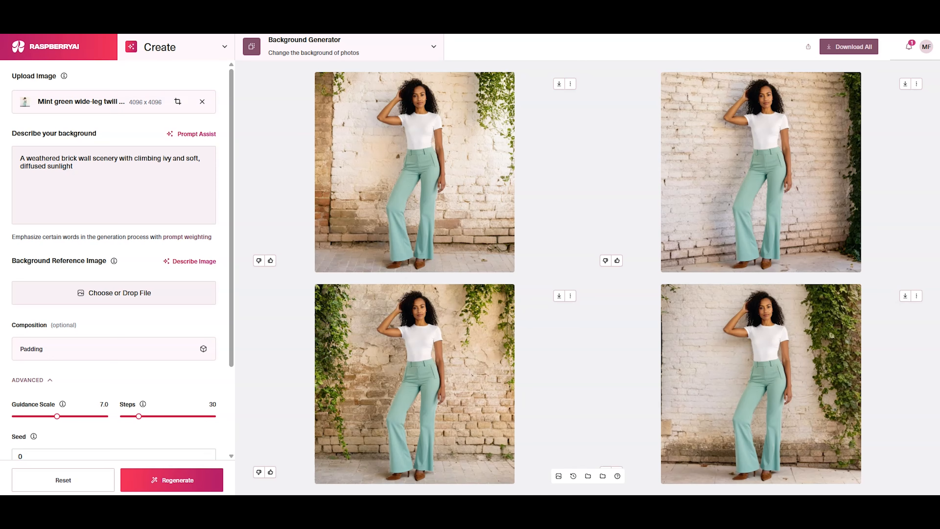
# View the third generated background image enlarged, and close the preview.
pyautogui.click(466, 338)
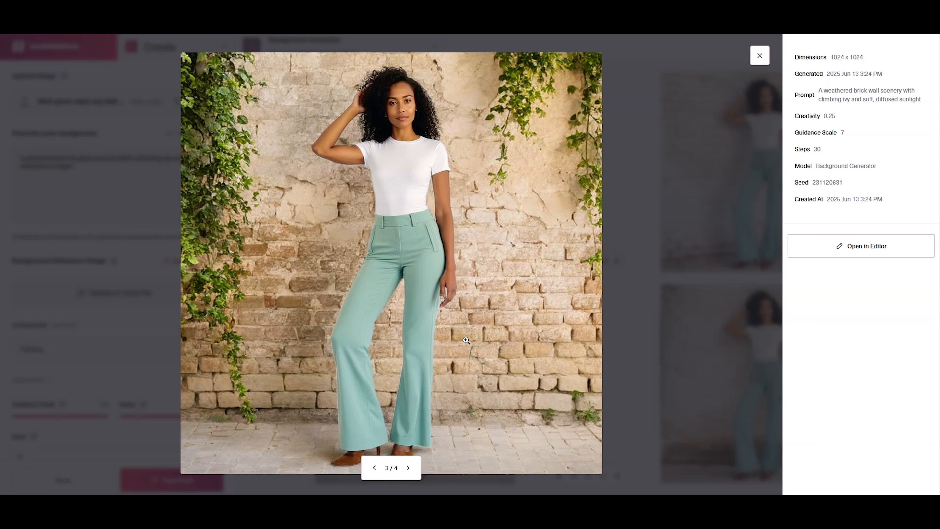
pyautogui.click(709, 174)
pyautogui.click(760, 60)
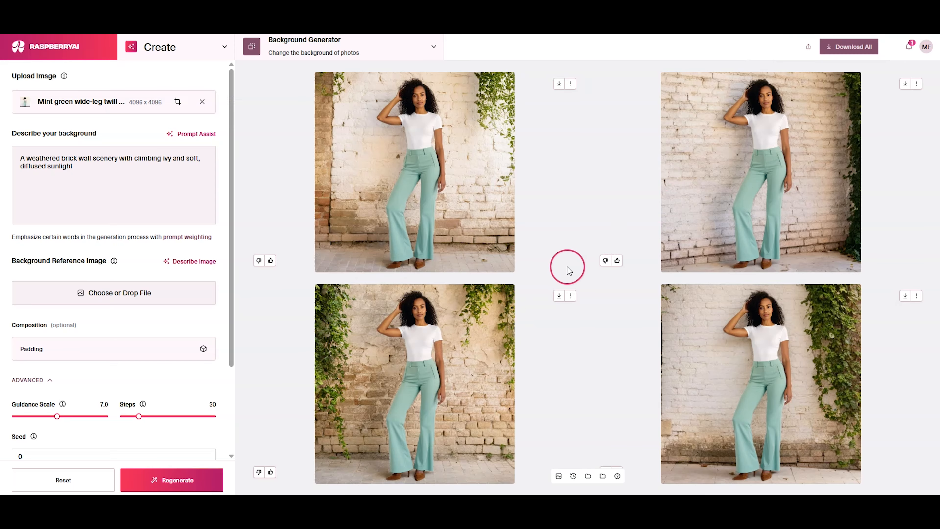